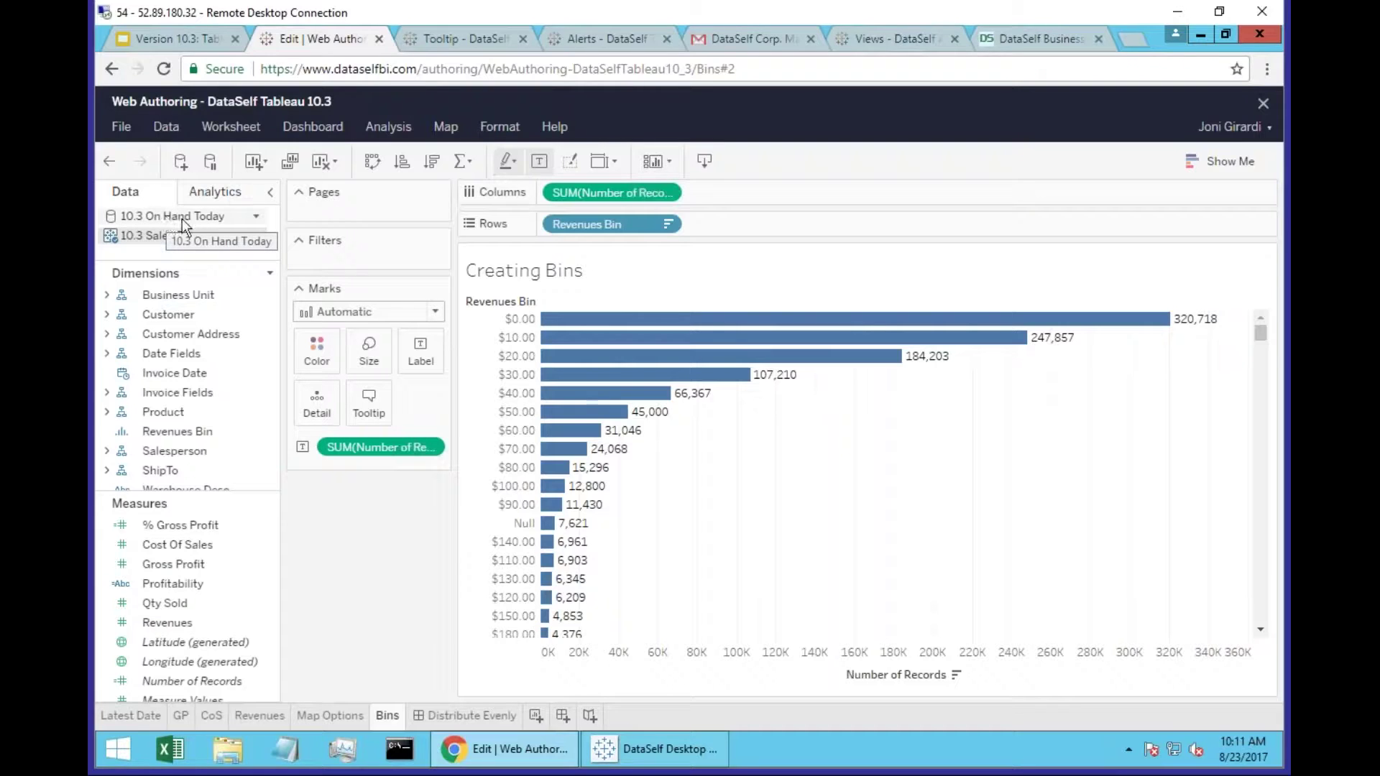
Step: Choose Save from the 10.3 On Hand Today data source menu in the Data pane
left_click(254, 214)
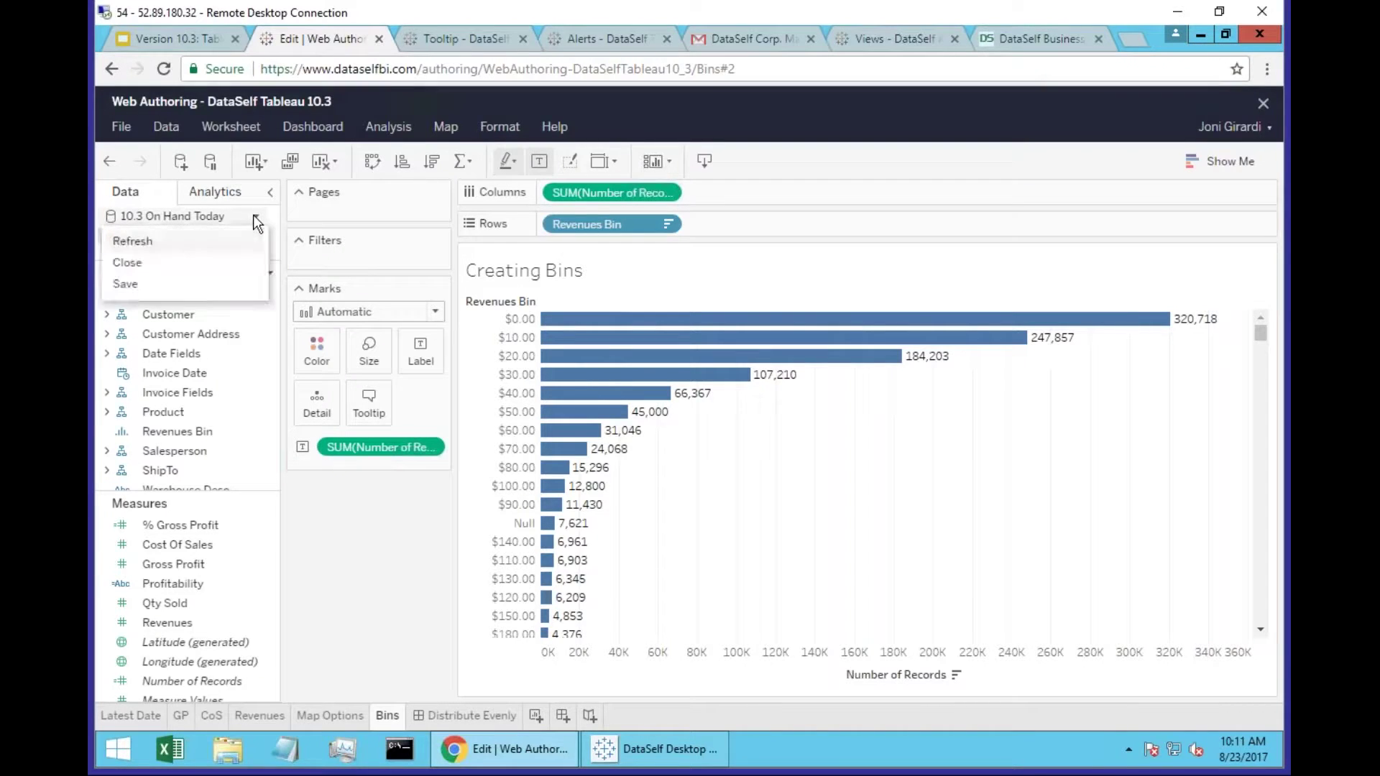
left_click(154, 284)
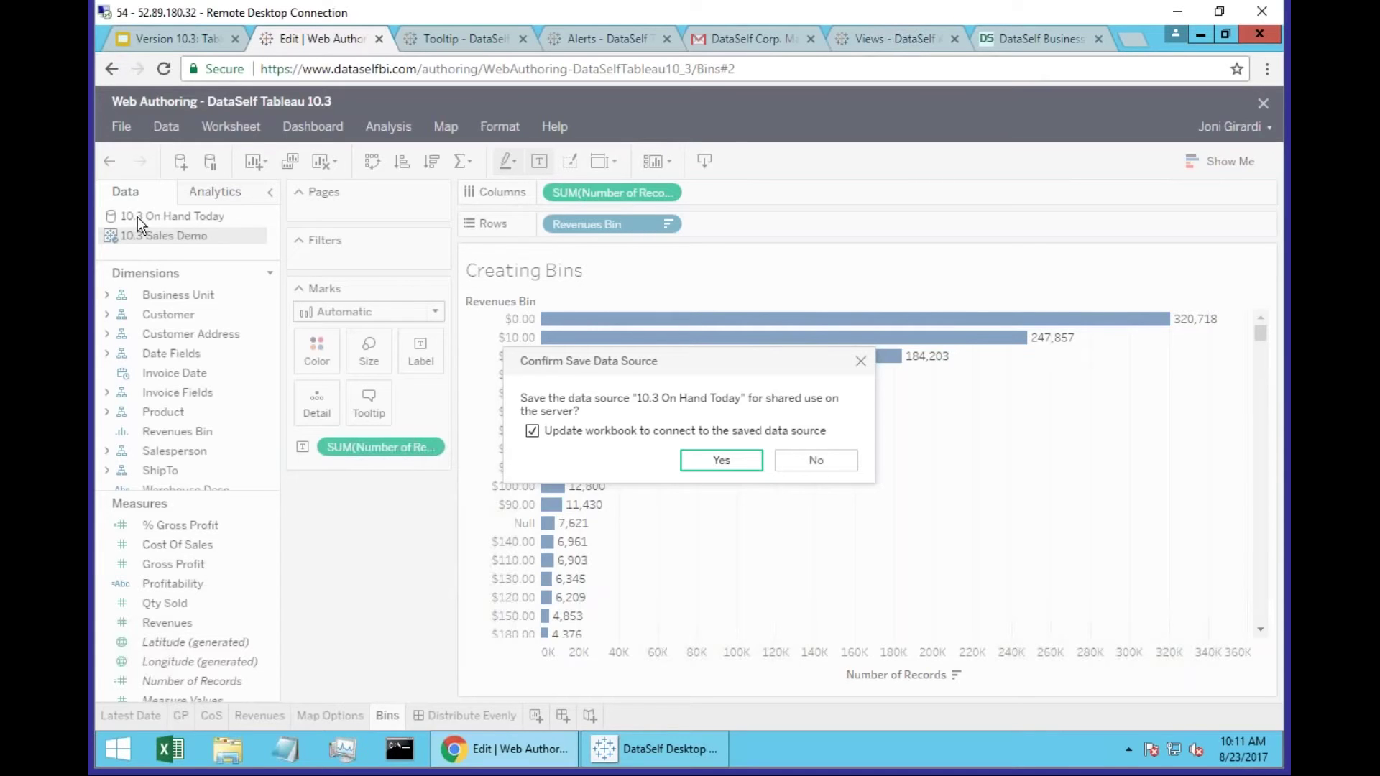
Step: Confirm saving 10.3 On Hand Today to the server and dismiss the saved notice
left_click(720, 461)
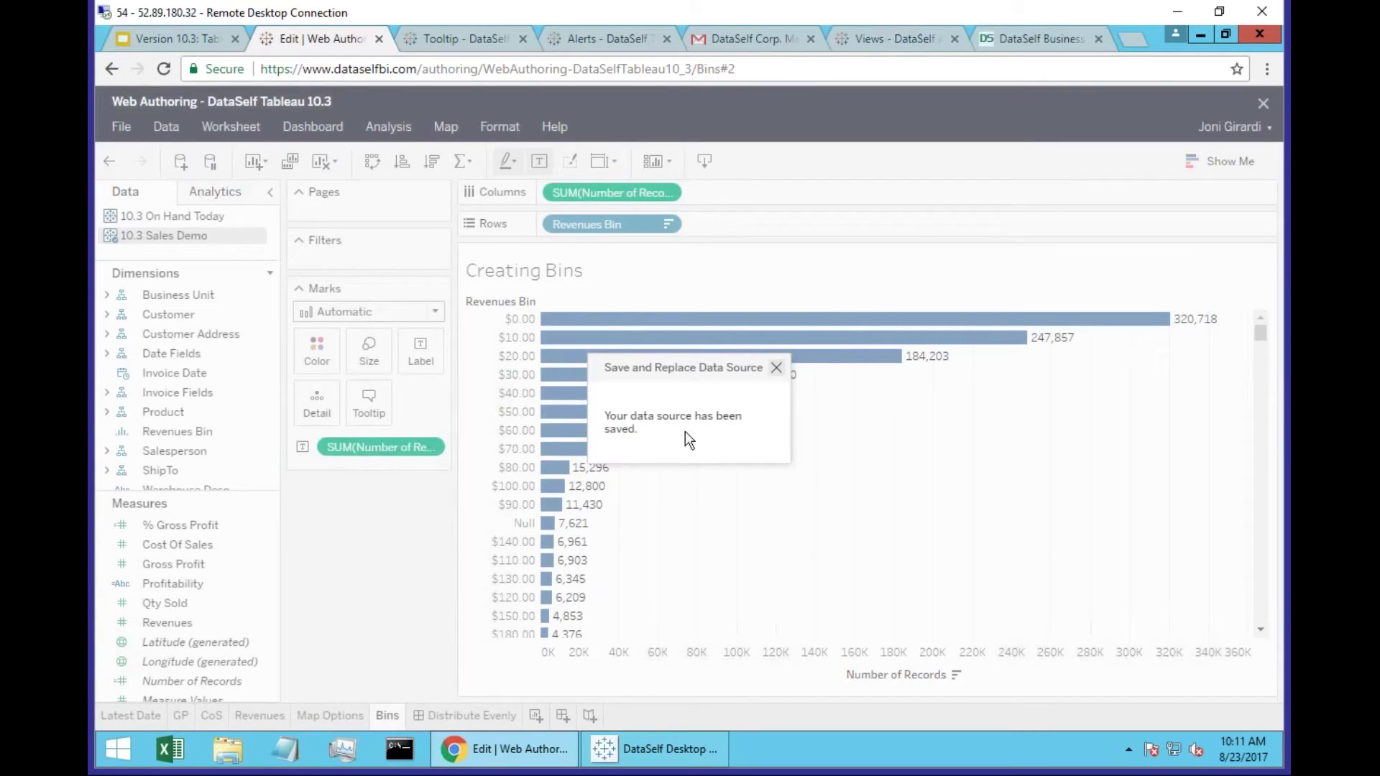
left_click(778, 368)
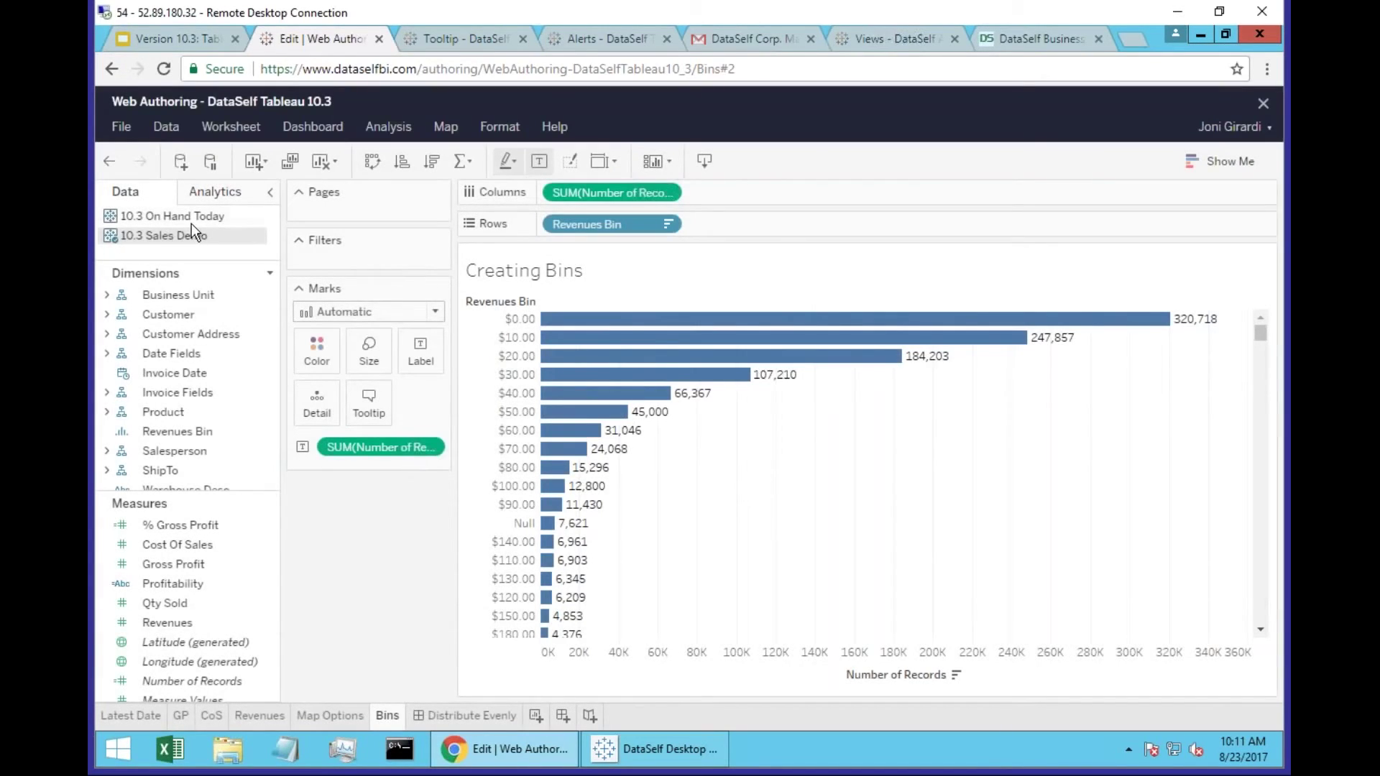